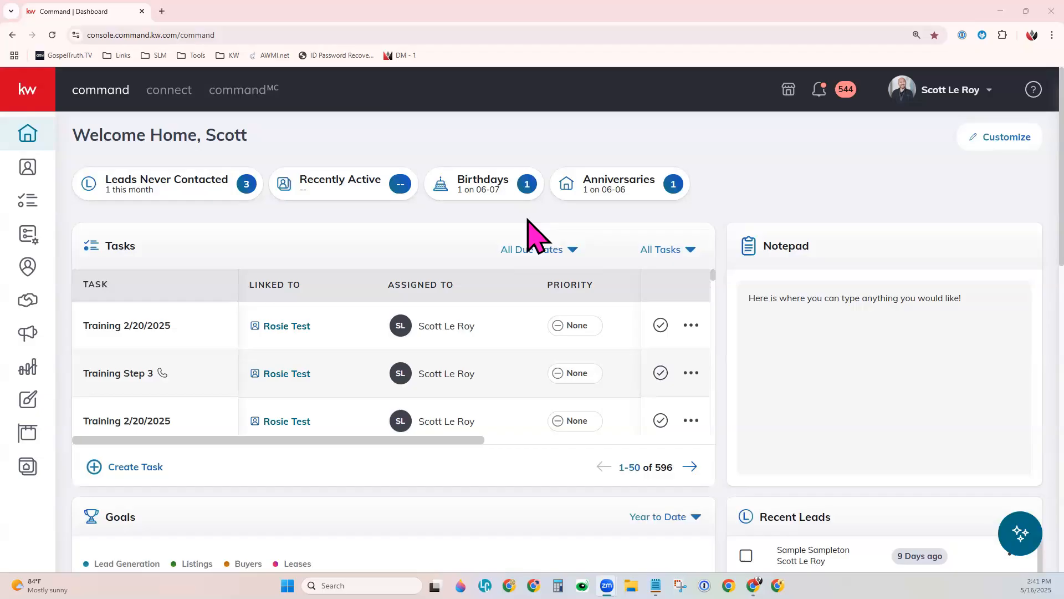
Check that the personal account is the active one and open its contacts list.
{"action": "left_click", "coordinate": [950, 93]}
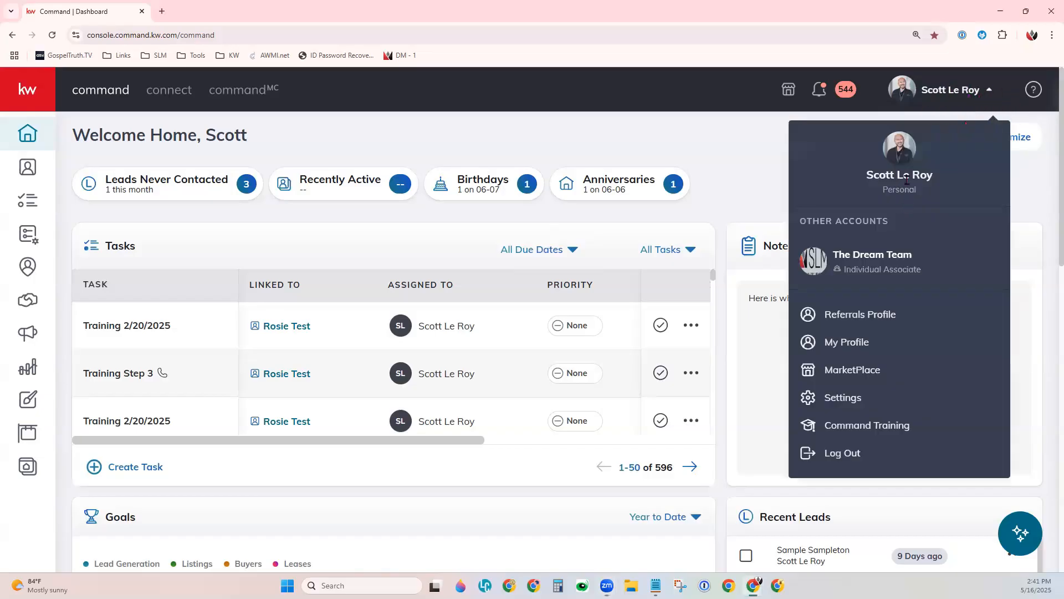
{"action": "left_click_drag", "start_coordinate": [883, 189], "coordinate": [917, 189]}
{"action": "left_click", "coordinate": [920, 192]}
{"action": "left_click", "coordinate": [29, 169]}
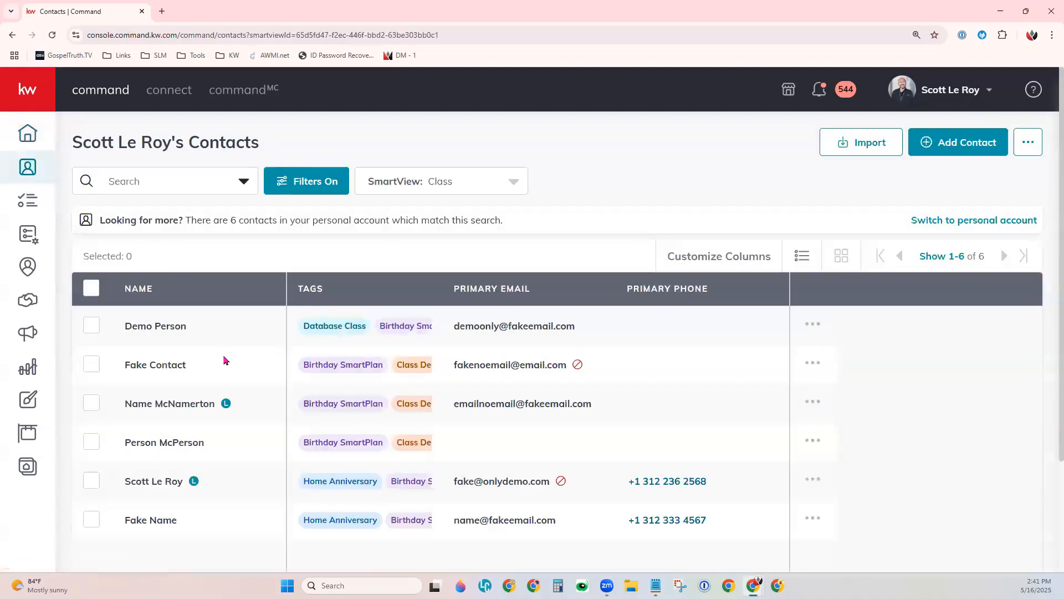
{"action": "scroll", "coordinate": [224, 359], "scroll_direction": "down", "scroll_amount": 1}
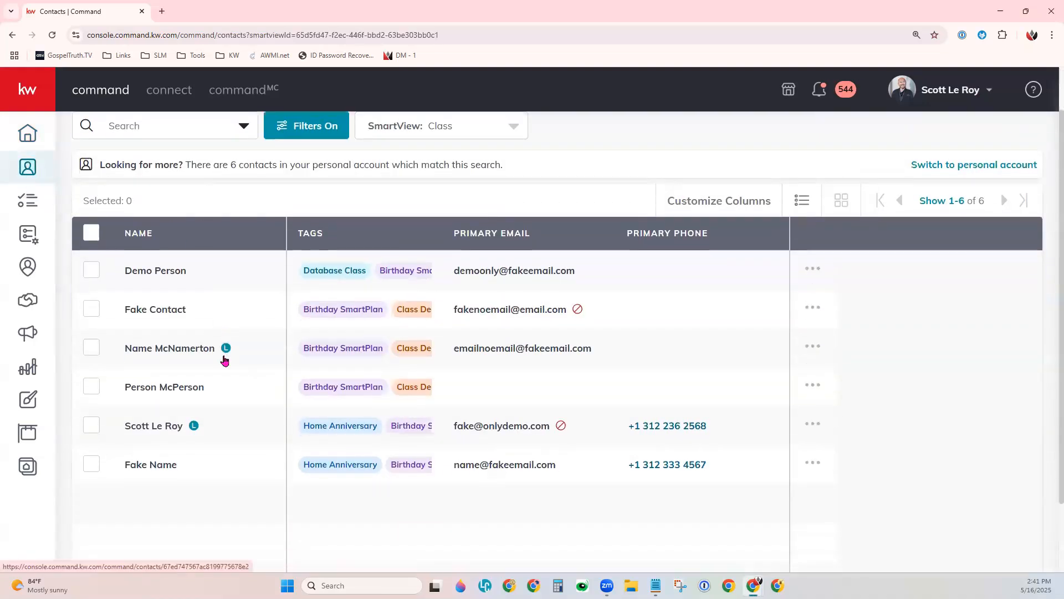
{"action": "scroll", "coordinate": [233, 352], "scroll_direction": "up", "scroll_amount": 1}
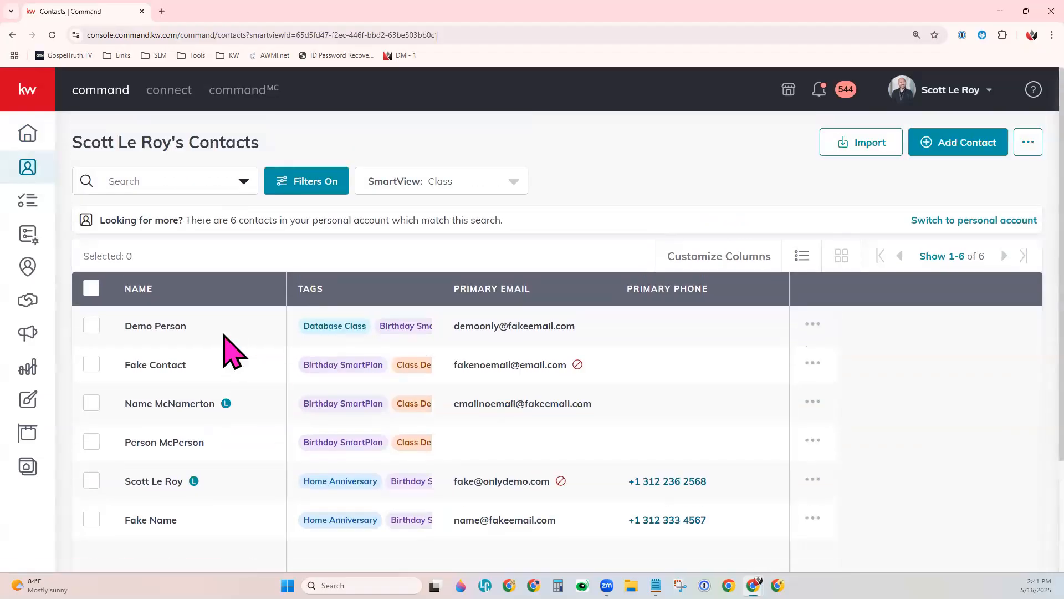
Try to move the Fake Name contact to The Dream Team (Team) account.
{"action": "left_click", "coordinate": [153, 524]}
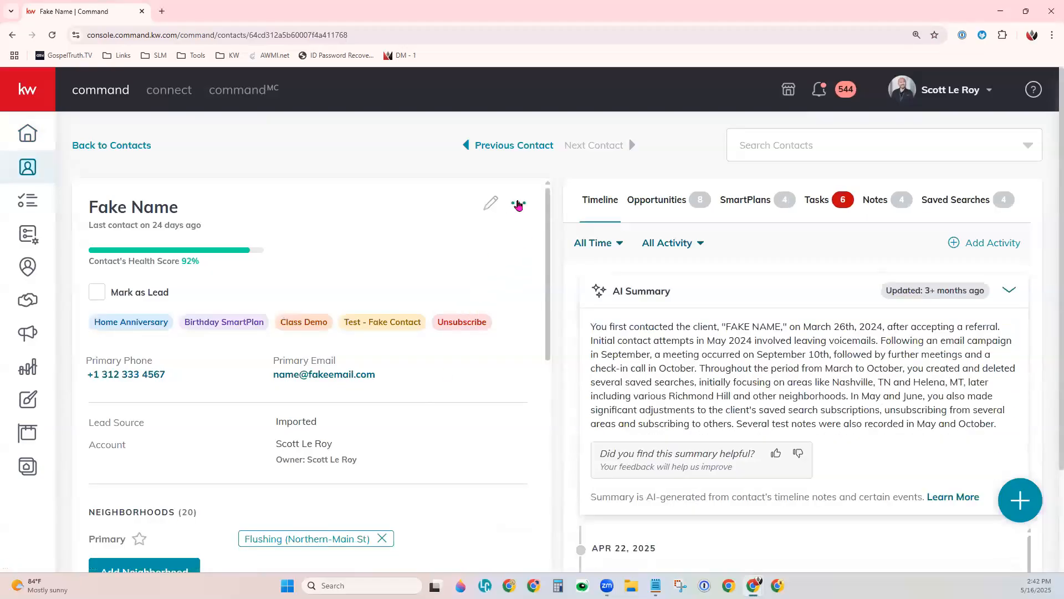
{"action": "left_click", "coordinate": [519, 204]}
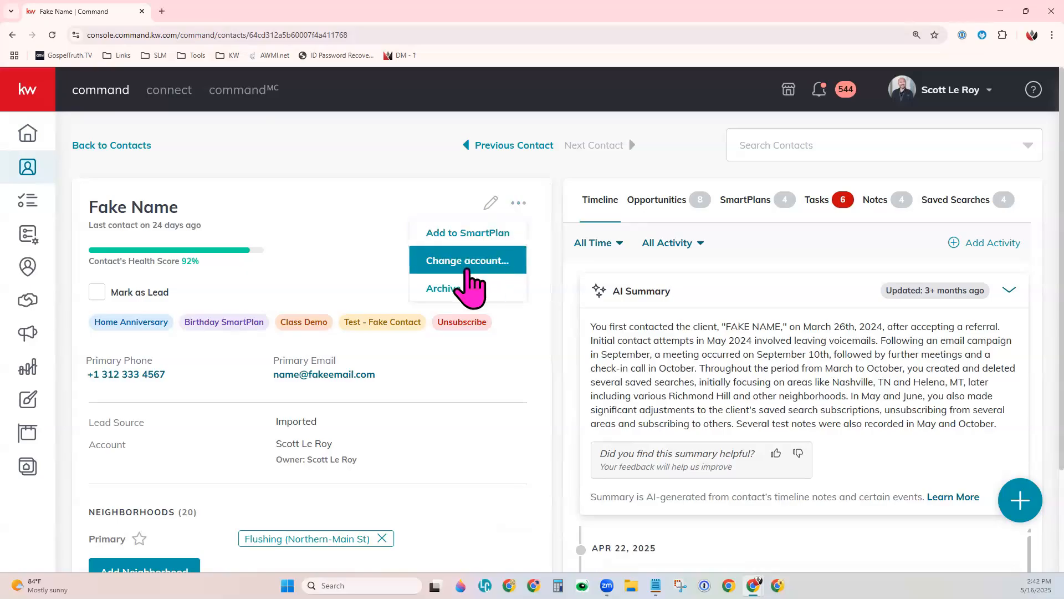
{"action": "left_click", "coordinate": [466, 270]}
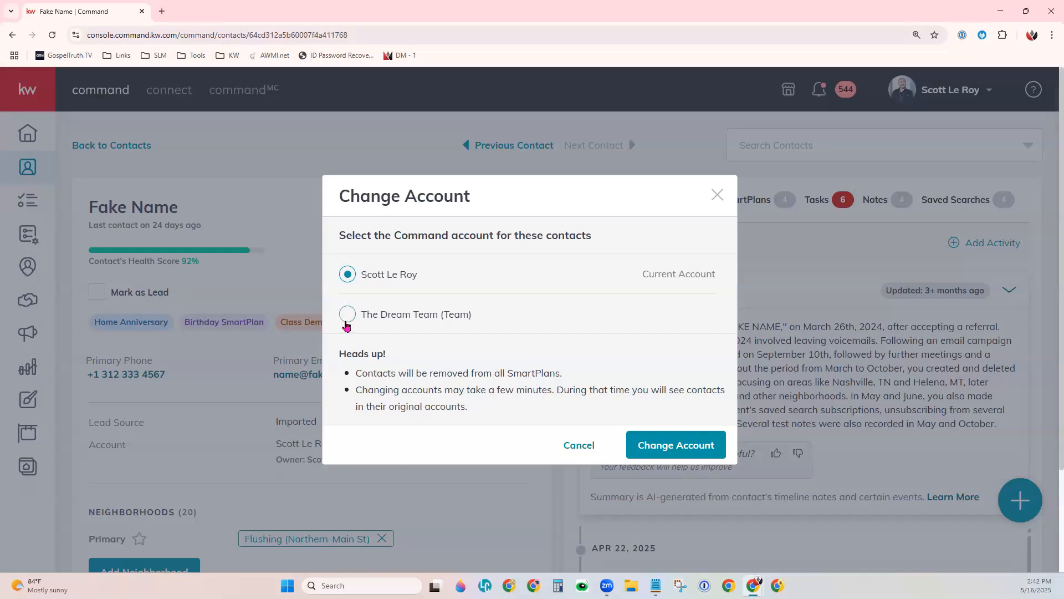
{"action": "left_click", "coordinate": [347, 323]}
{"action": "left_click", "coordinate": [675, 445]}
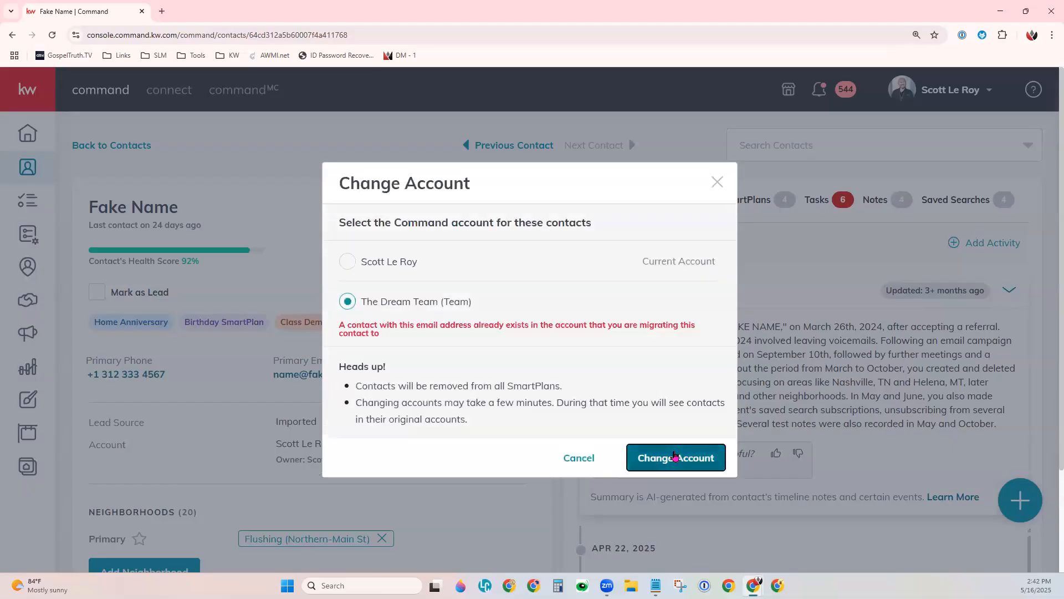
{"action": "left_click_drag", "start_coordinate": [402, 319], "coordinate": [521, 321]}
{"action": "left_click", "coordinate": [544, 334]}
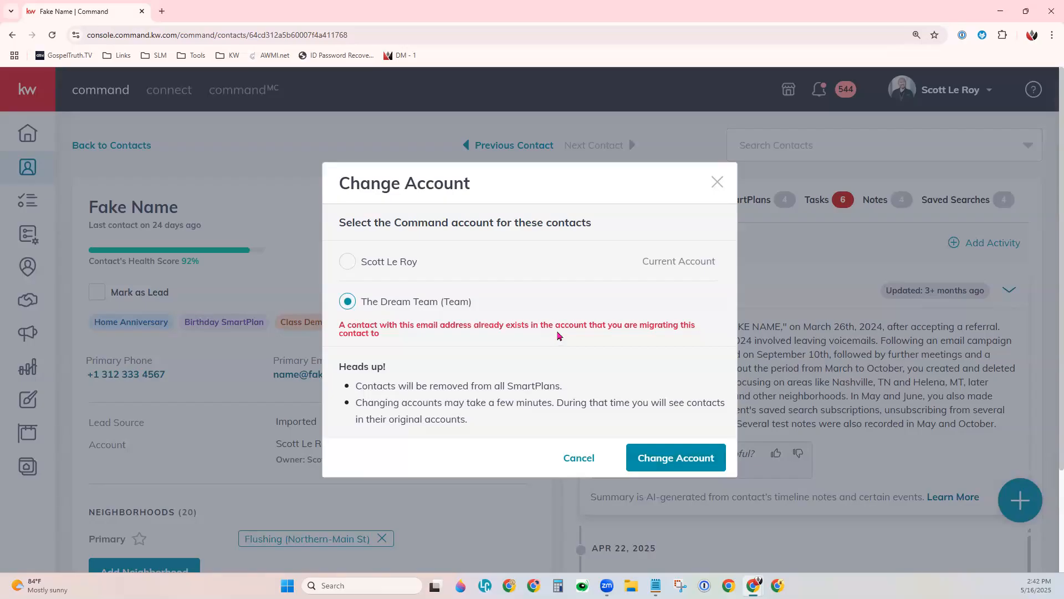
{"action": "left_click", "coordinate": [580, 464]}
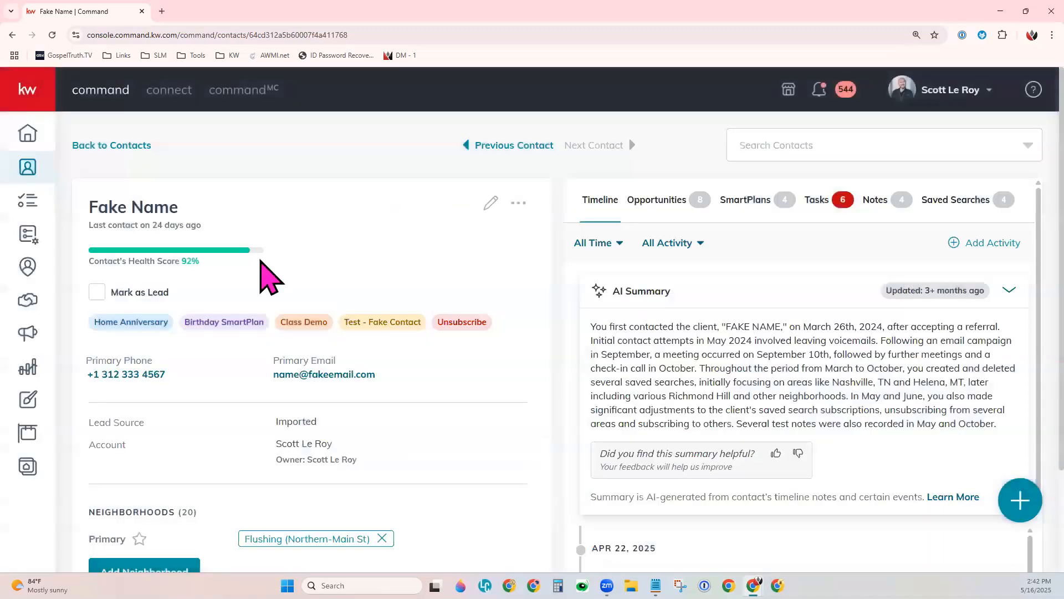
Return to the contacts list and change the Fake Contact record's account to The Dream Team (Team).
{"action": "left_click", "coordinate": [82, 144]}
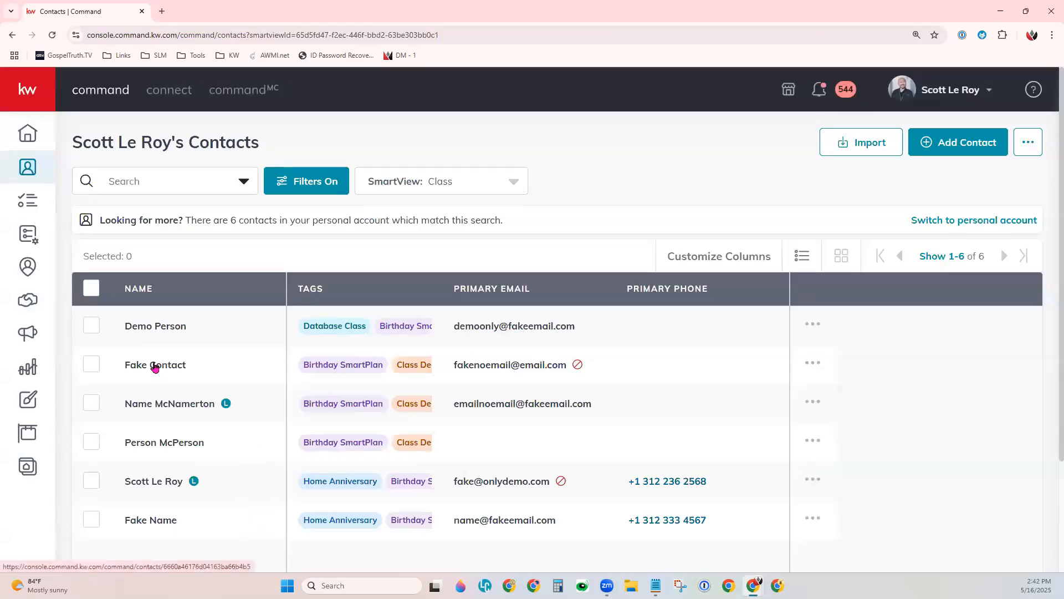
{"action": "left_click", "coordinate": [155, 365]}
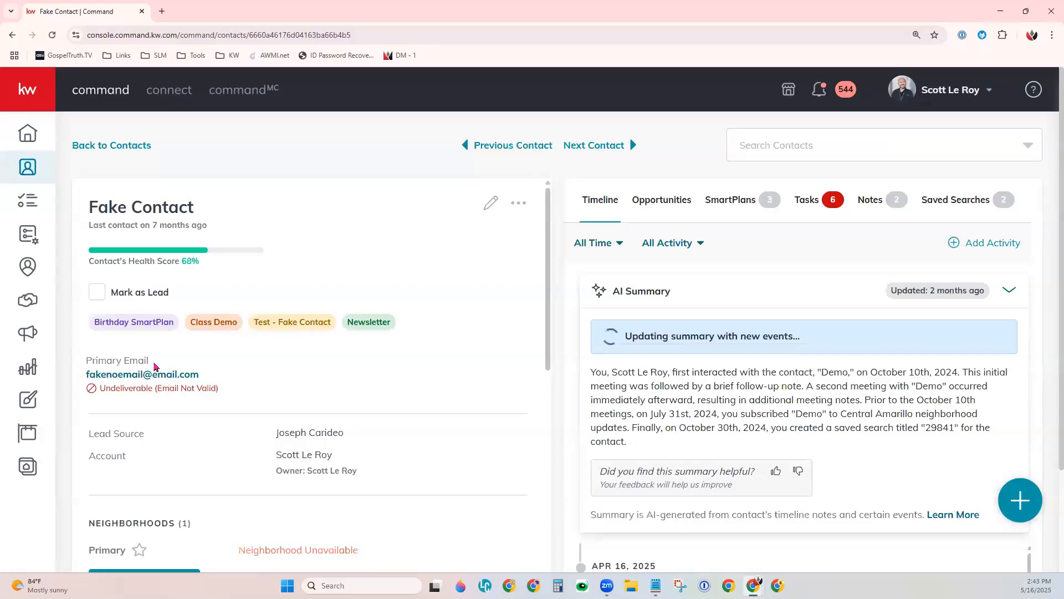
{"action": "left_click", "coordinate": [525, 202]}
{"action": "left_click", "coordinate": [526, 202]}
{"action": "left_click", "coordinate": [525, 202]}
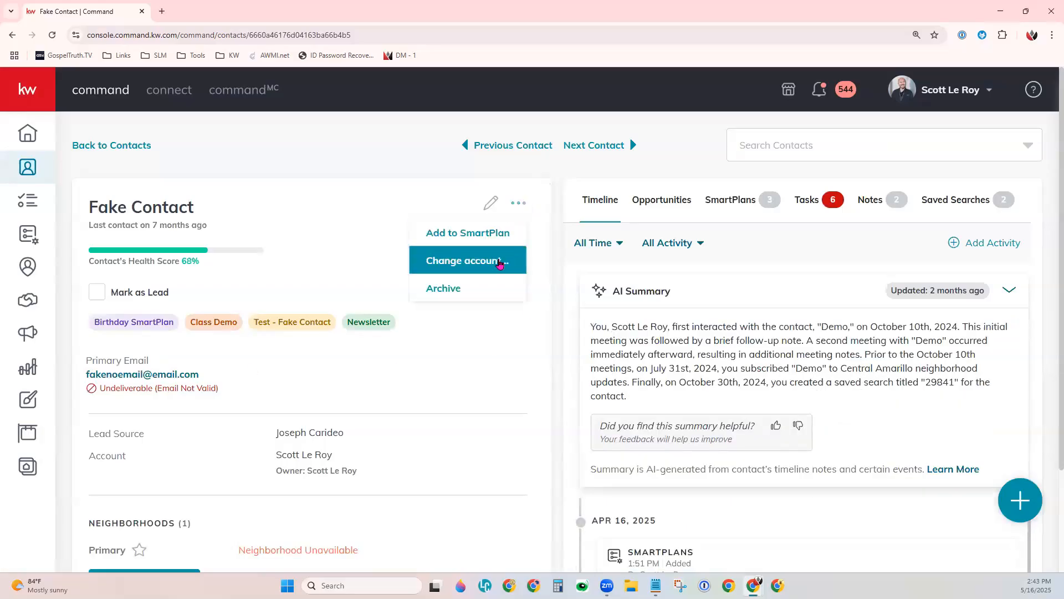
{"action": "left_click", "coordinate": [499, 262]}
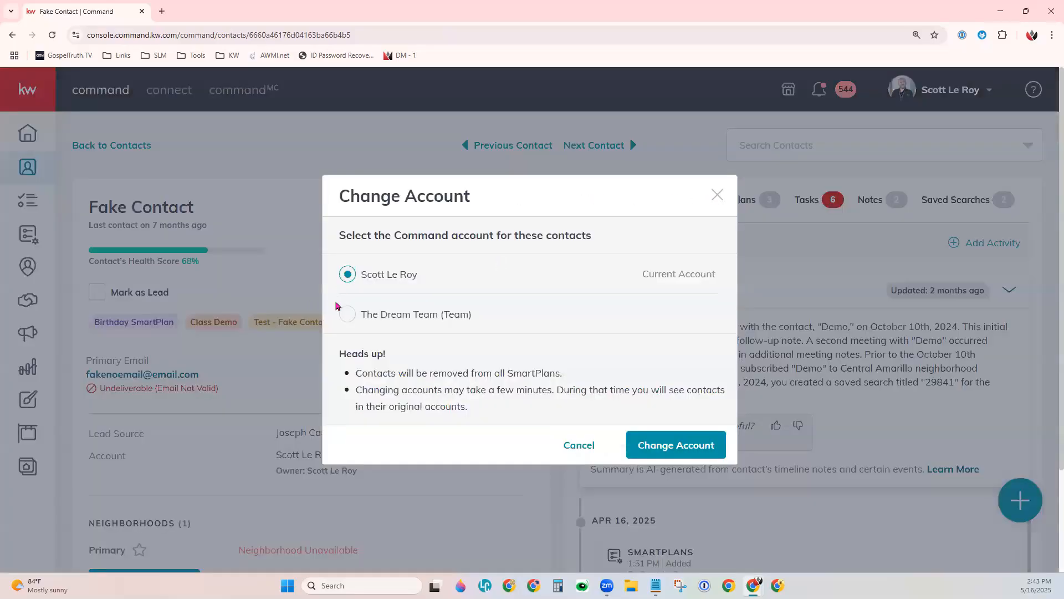
{"action": "left_click", "coordinate": [348, 316]}
{"action": "left_click", "coordinate": [670, 446]}
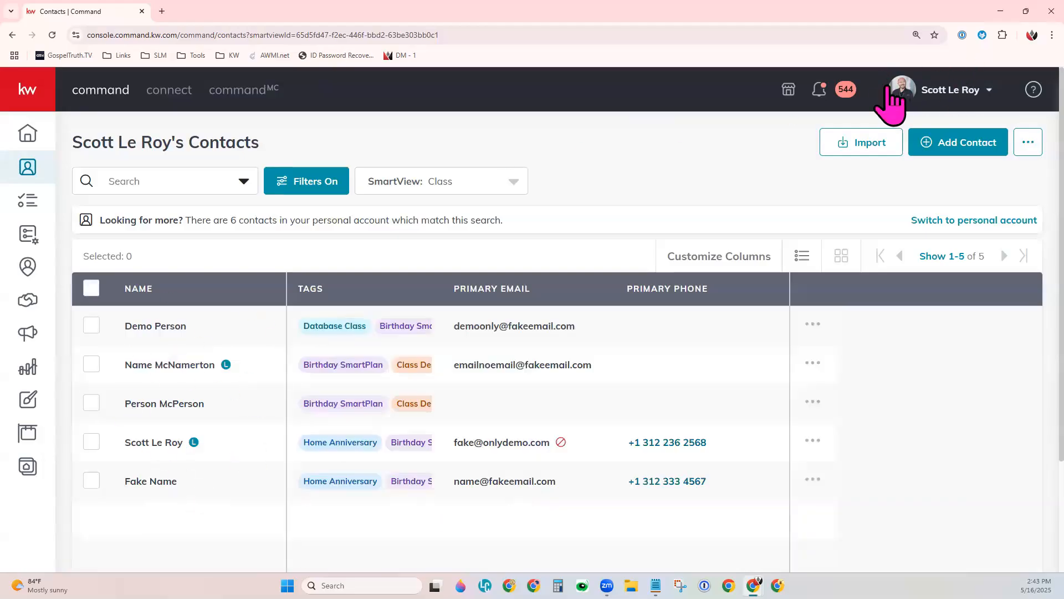
Switch to The Dream Team account and open the Fake Contact record to check its account owner and assignee.
{"action": "left_click", "coordinate": [949, 91]}
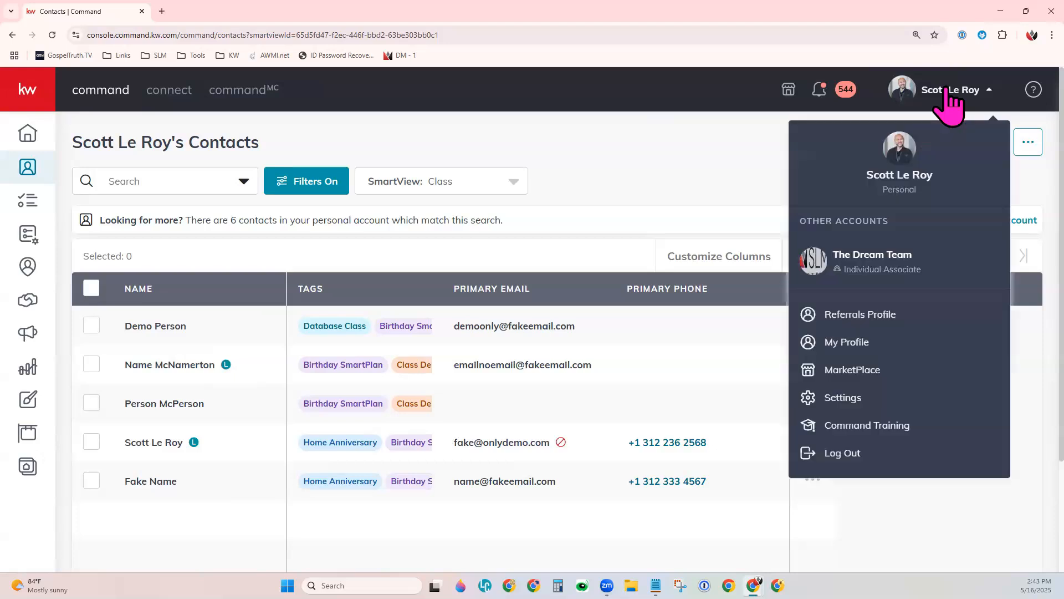
{"action": "left_click", "coordinate": [863, 272]}
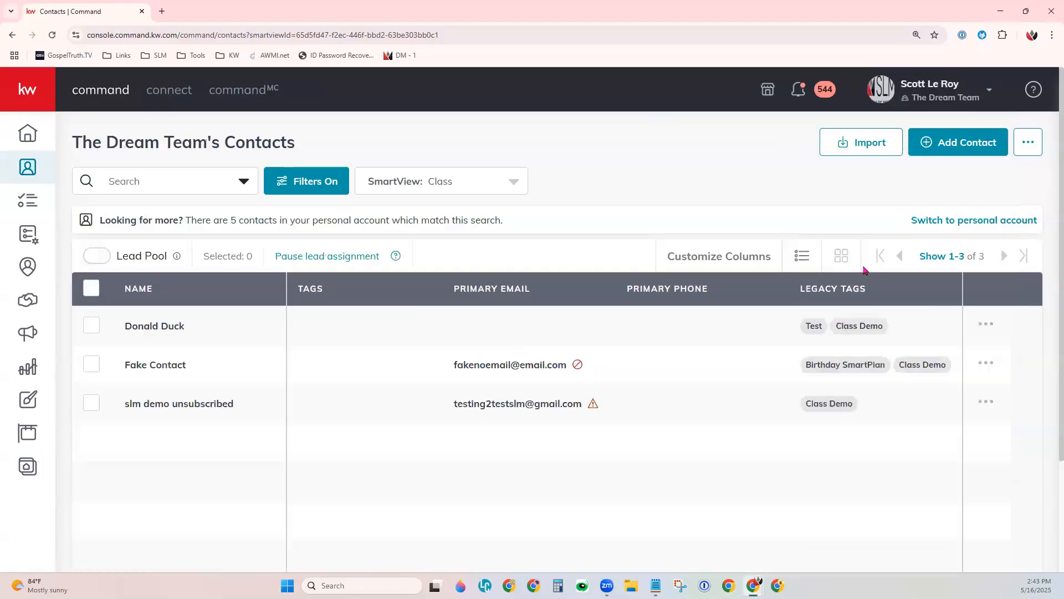
{"action": "left_click_drag", "start_coordinate": [123, 369], "coordinate": [161, 363]}
{"action": "left_click_drag", "start_coordinate": [161, 363], "coordinate": [135, 370]}
{"action": "left_click", "coordinate": [195, 386]}
{"action": "left_click", "coordinate": [150, 365]}
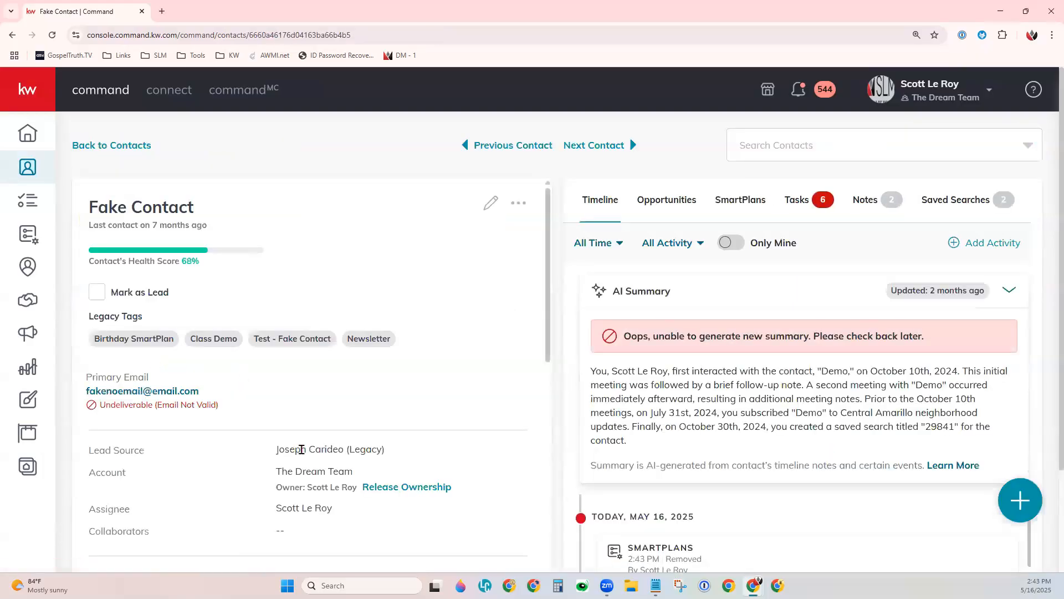
{"action": "left_click_drag", "start_coordinate": [312, 486], "coordinate": [358, 493]}
{"action": "left_click", "coordinate": [355, 511]}
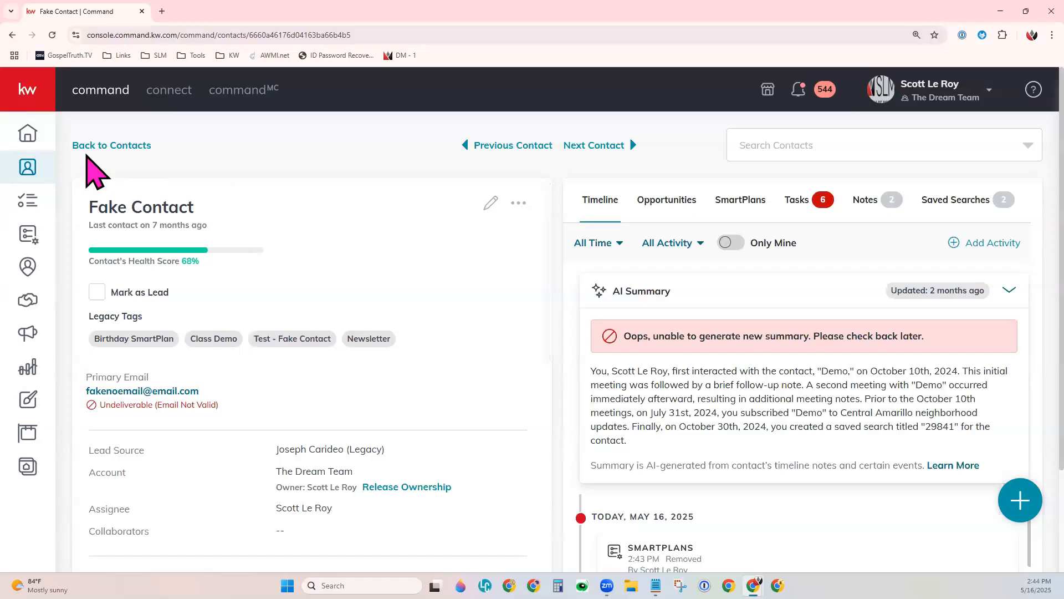
Reopen Fake Contact from The Dream Team's contacts list and change its account back to the personal account.
{"action": "left_click", "coordinate": [88, 146]}
{"action": "left_click_drag", "start_coordinate": [83, 143], "coordinate": [207, 143]}
{"action": "left_click", "coordinate": [422, 140]}
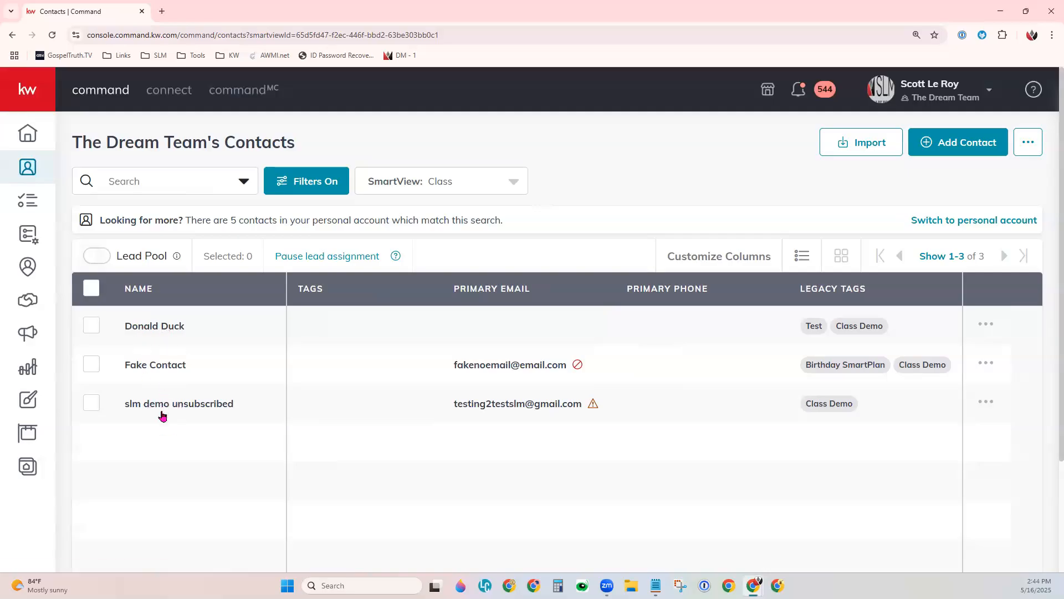
{"action": "left_click", "coordinate": [174, 371]}
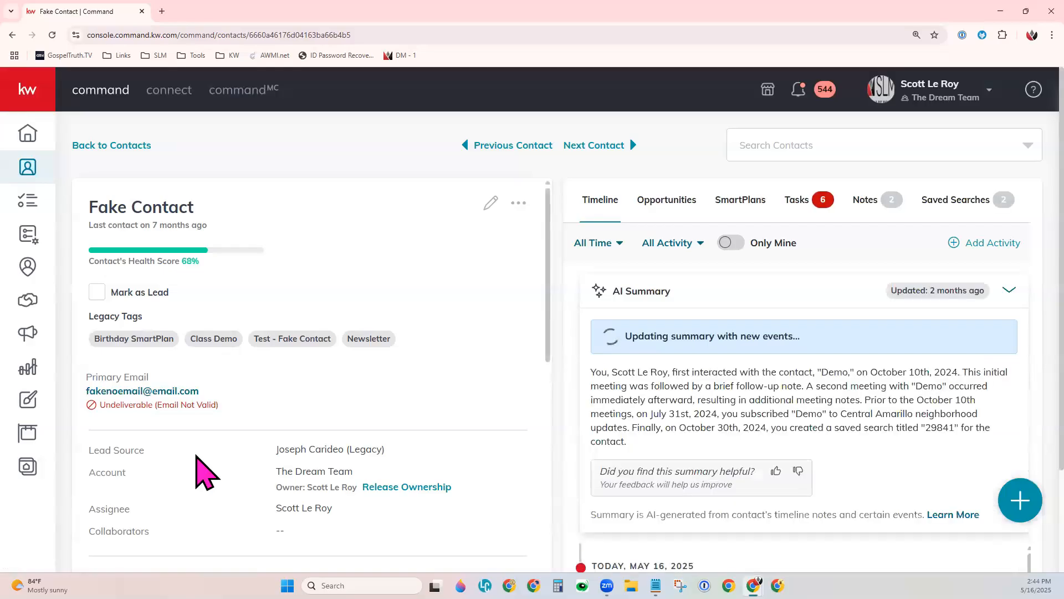
{"action": "left_click", "coordinate": [520, 203]}
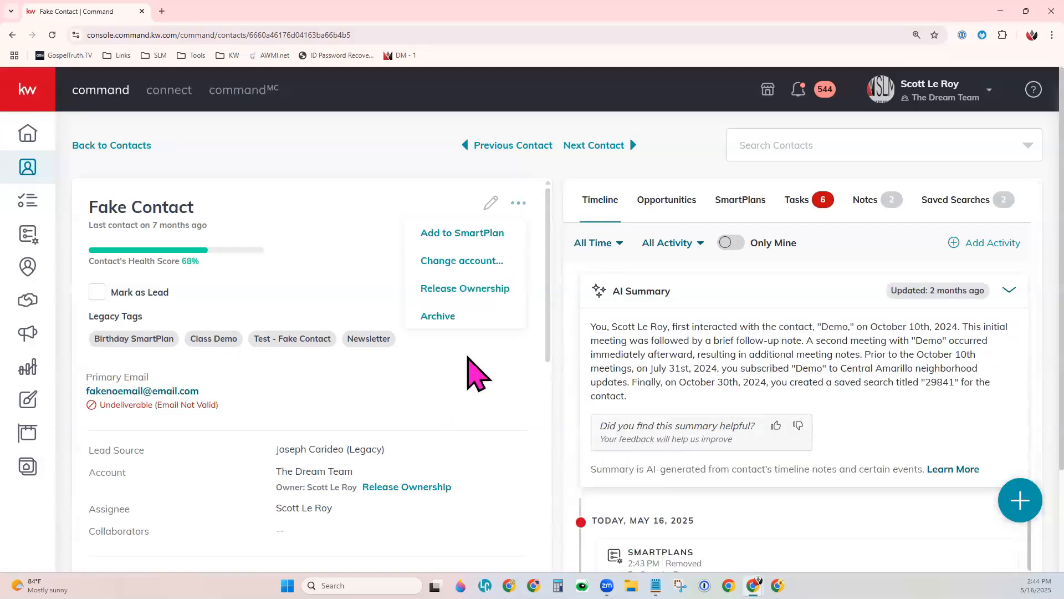
{"action": "left_click", "coordinate": [477, 267]}
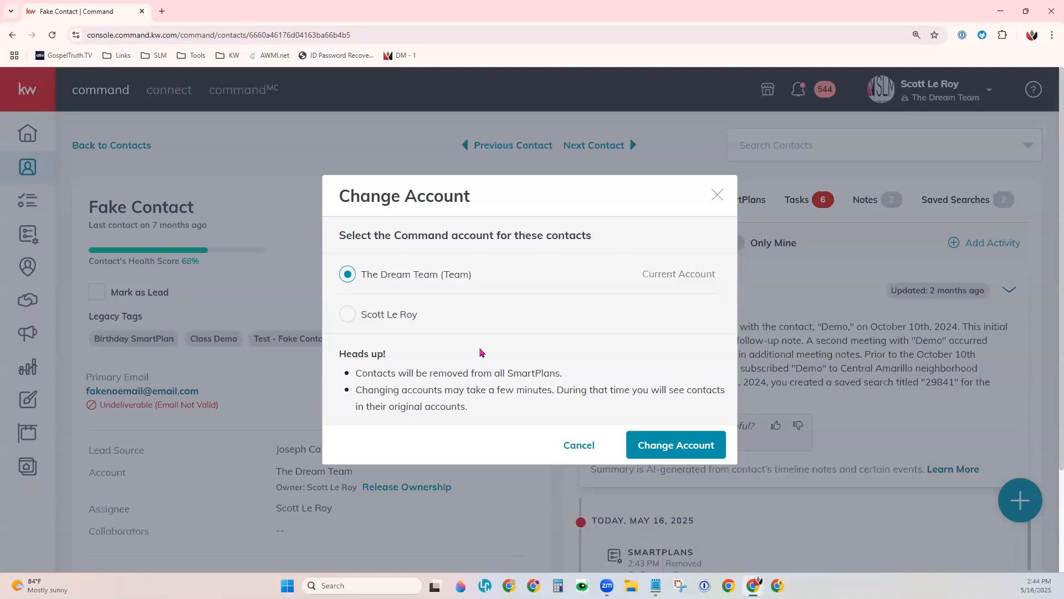
{"action": "left_click", "coordinate": [348, 314]}
{"action": "left_click", "coordinate": [716, 448]}
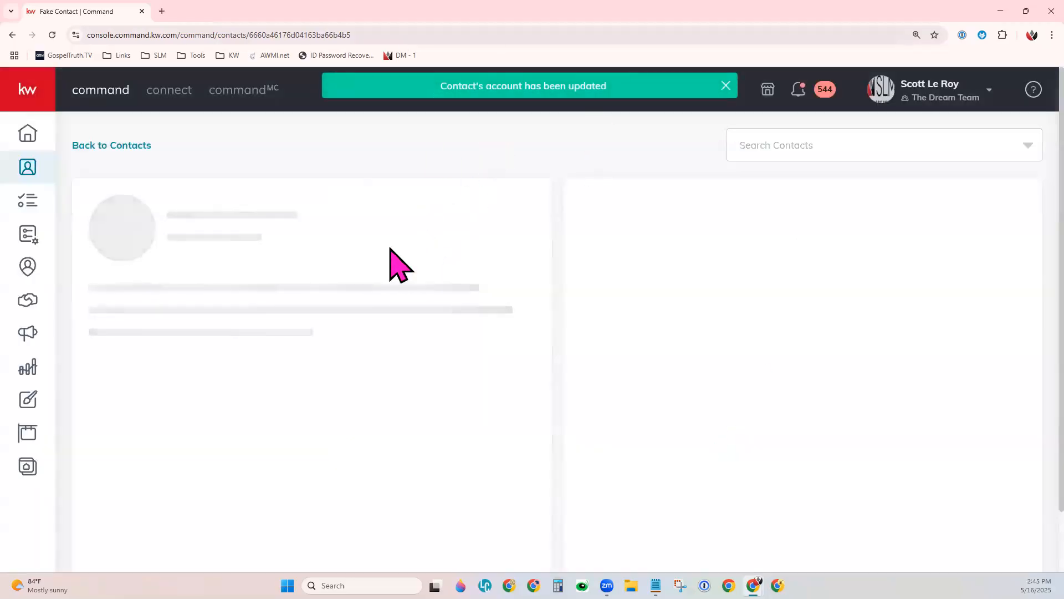
Go back to the team's contacts list and switch to the personal account.
{"action": "left_click", "coordinate": [137, 141]}
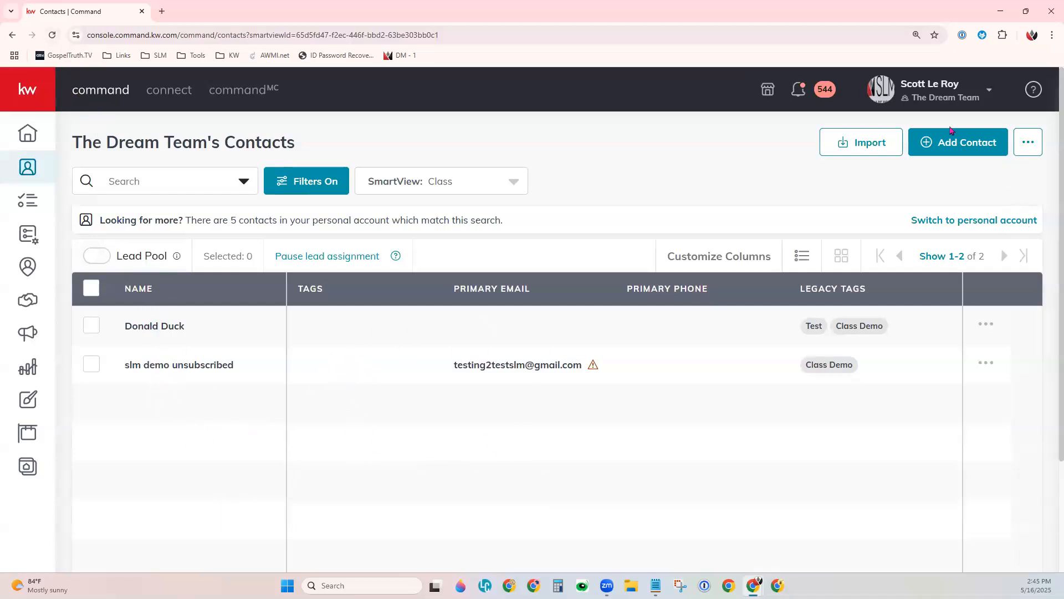
{"action": "left_click", "coordinate": [921, 91]}
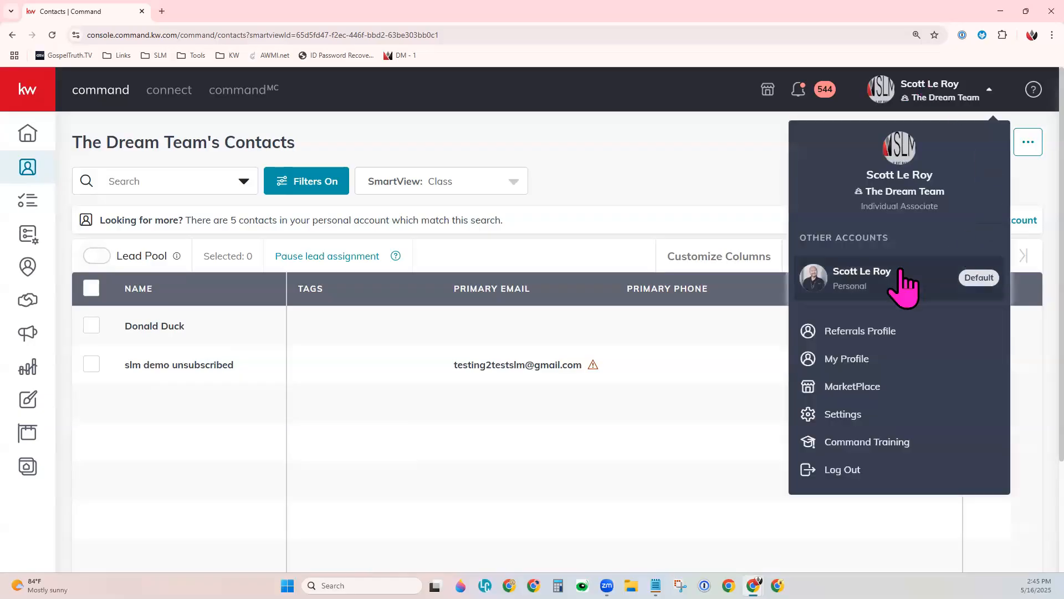
{"action": "left_click", "coordinate": [900, 275]}
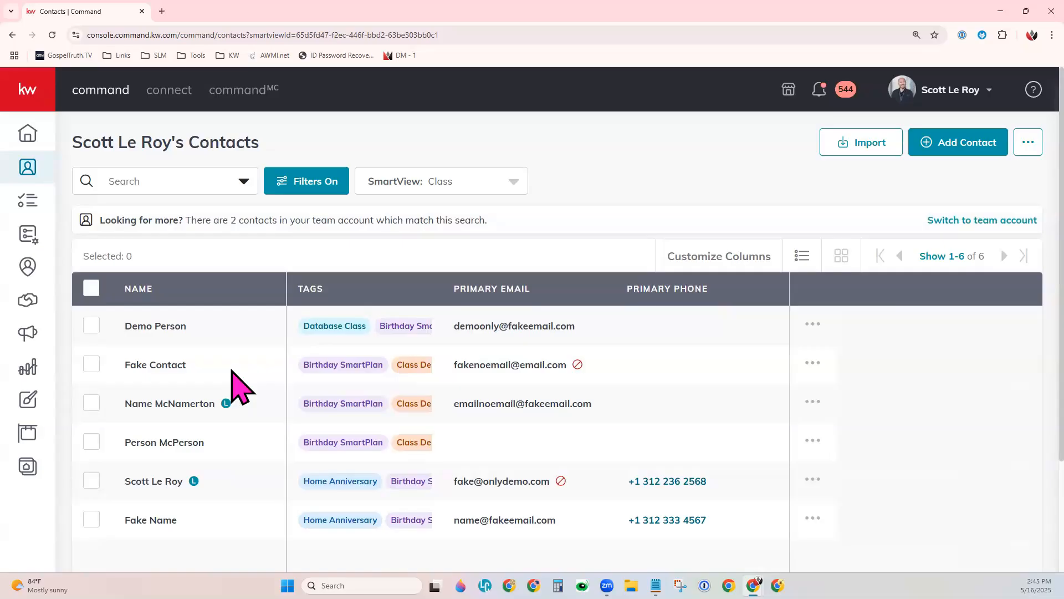
Move Fake Contact and the contact directly below it together to The Dream Team (Team) account with the bulk Change Account action.
{"action": "left_click", "coordinate": [91, 366]}
{"action": "left_click", "coordinate": [89, 415]}
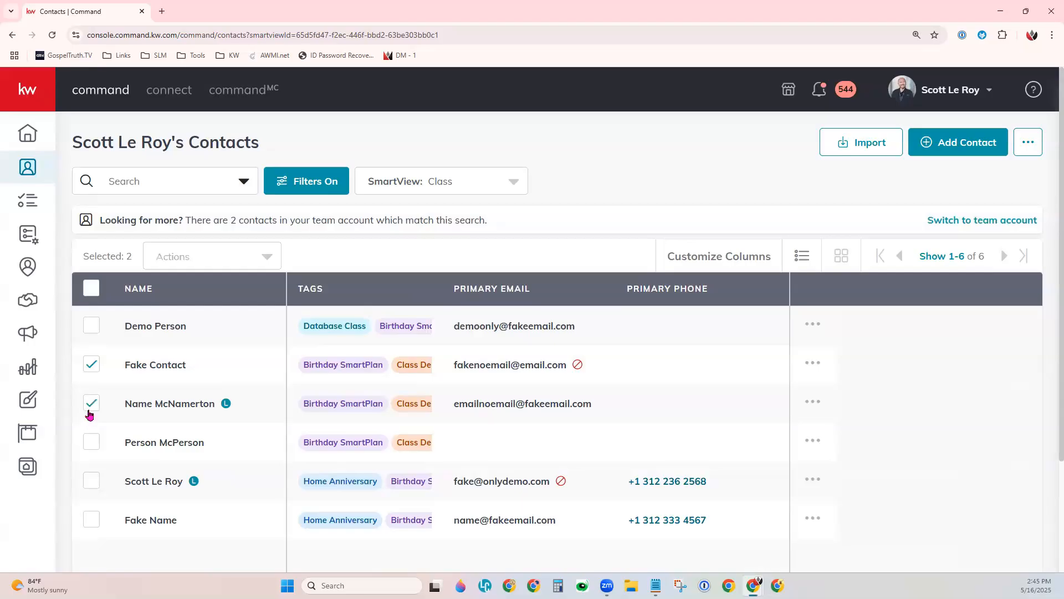
{"action": "left_click", "coordinate": [195, 270]}
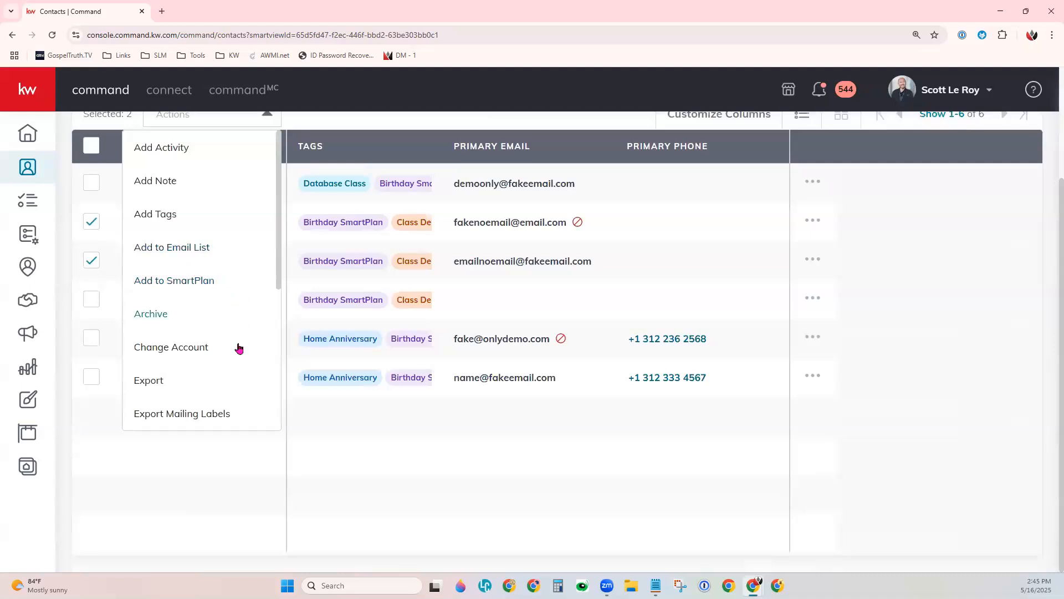
{"action": "left_click", "coordinate": [179, 347]}
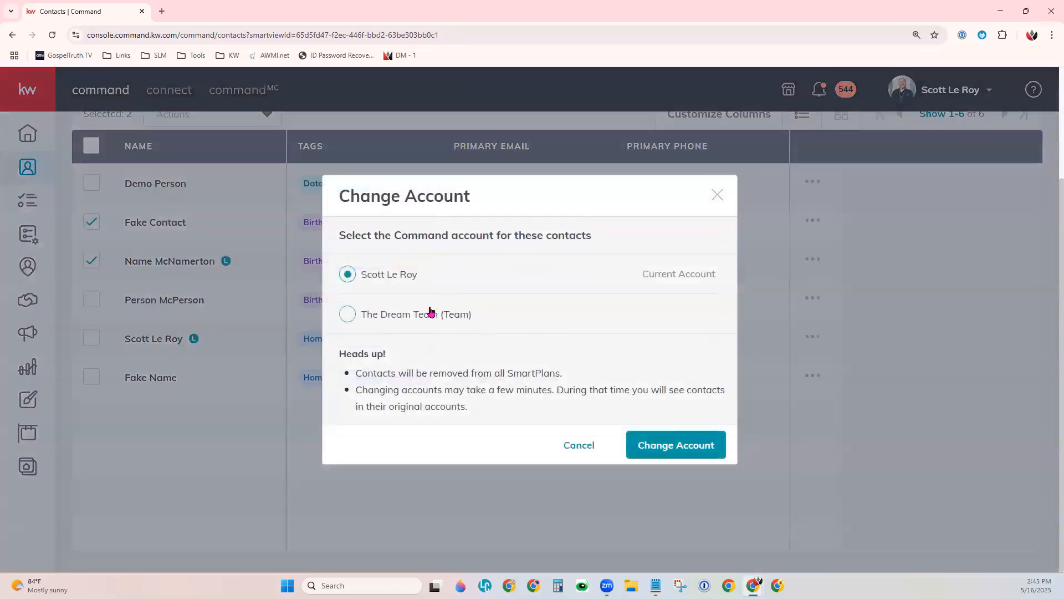
{"action": "left_click", "coordinate": [423, 322]}
{"action": "left_click", "coordinate": [678, 448]}
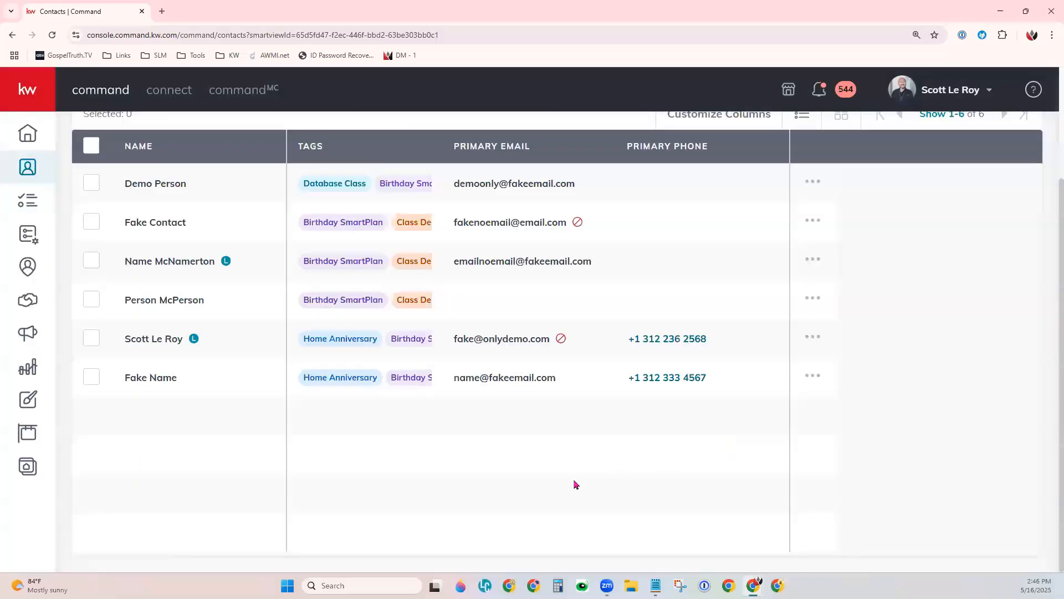
{"action": "scroll", "coordinate": [576, 465], "scroll_direction": "up", "scroll_amount": 3}
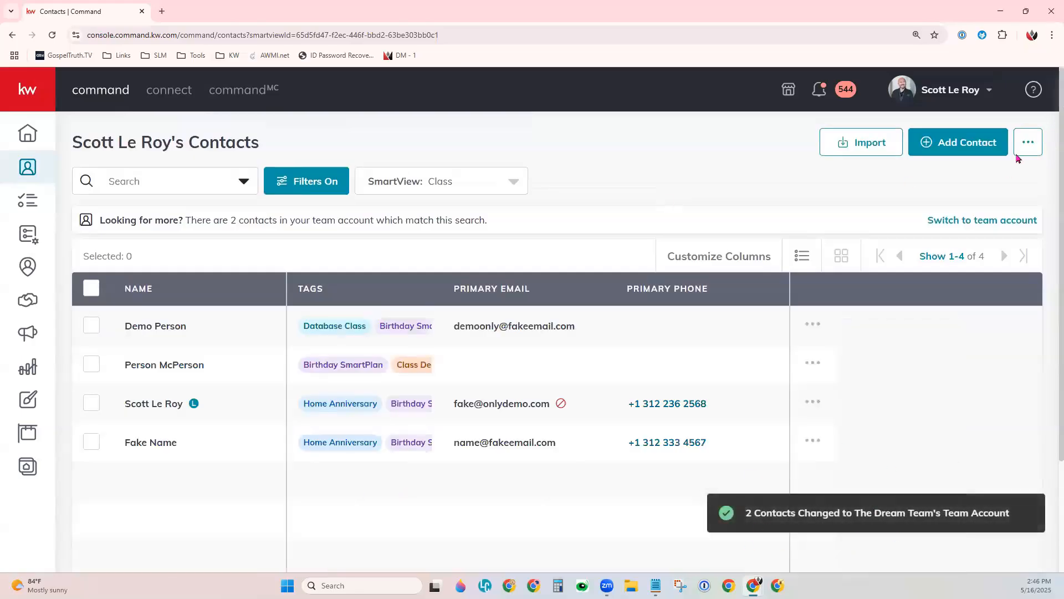
Switch to The Dream Team account and review the Owner options in the contacts filter without choosing an owner.
{"action": "left_click", "coordinate": [980, 100]}
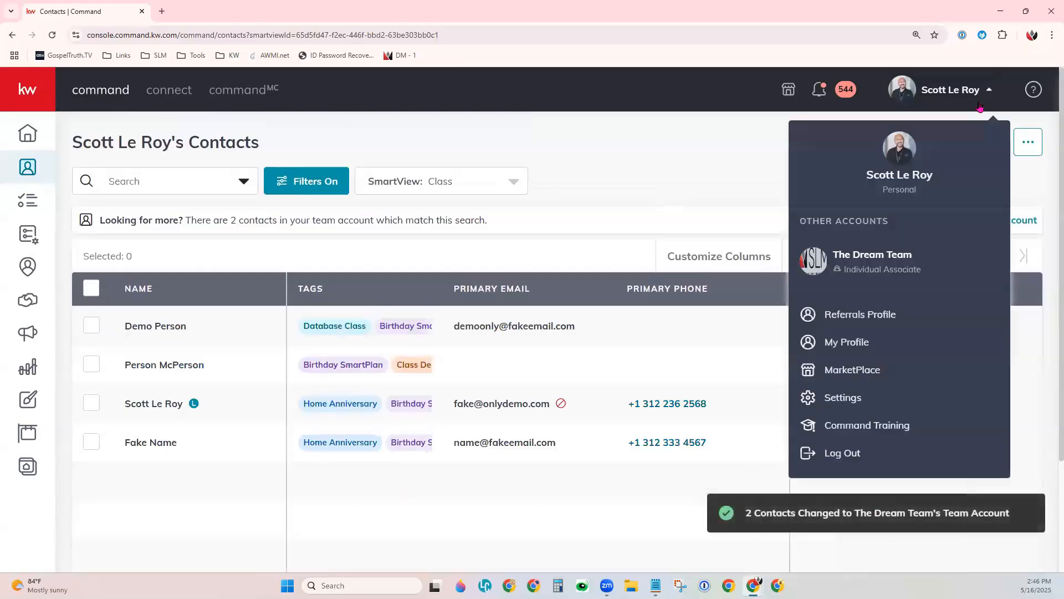
{"action": "left_click", "coordinate": [893, 267]}
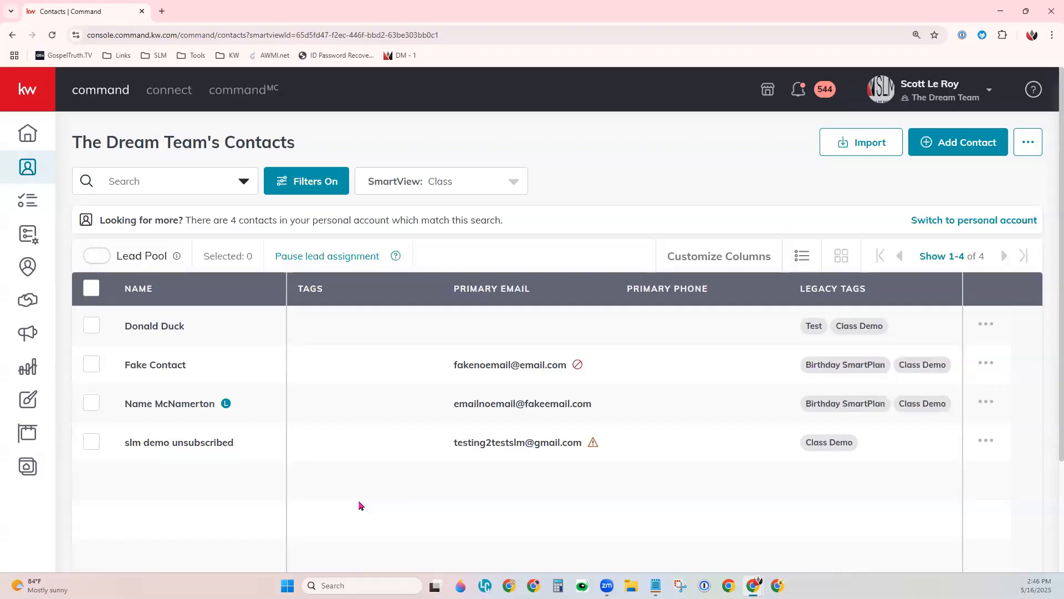
{"action": "left_click", "coordinate": [310, 182]}
{"action": "left_click", "coordinate": [1047, 272]}
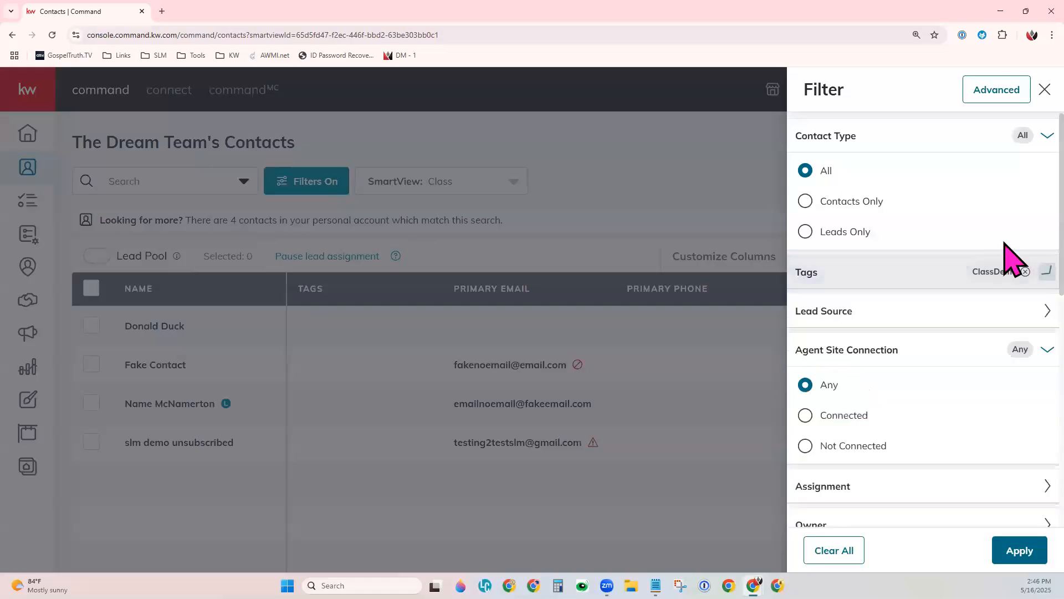
{"action": "left_click", "coordinate": [1019, 138]}
{"action": "left_click", "coordinate": [1048, 246]}
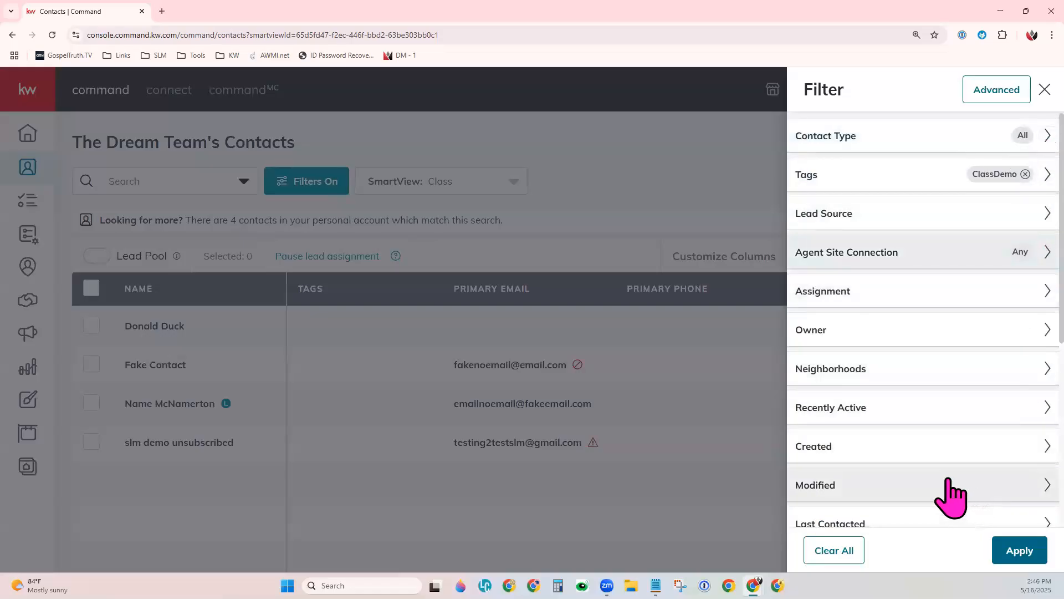
{"action": "scroll", "coordinate": [943, 483], "scroll_direction": "down", "scroll_amount": 3}
{"action": "scroll", "coordinate": [847, 178], "scroll_direction": "up", "scroll_amount": 2}
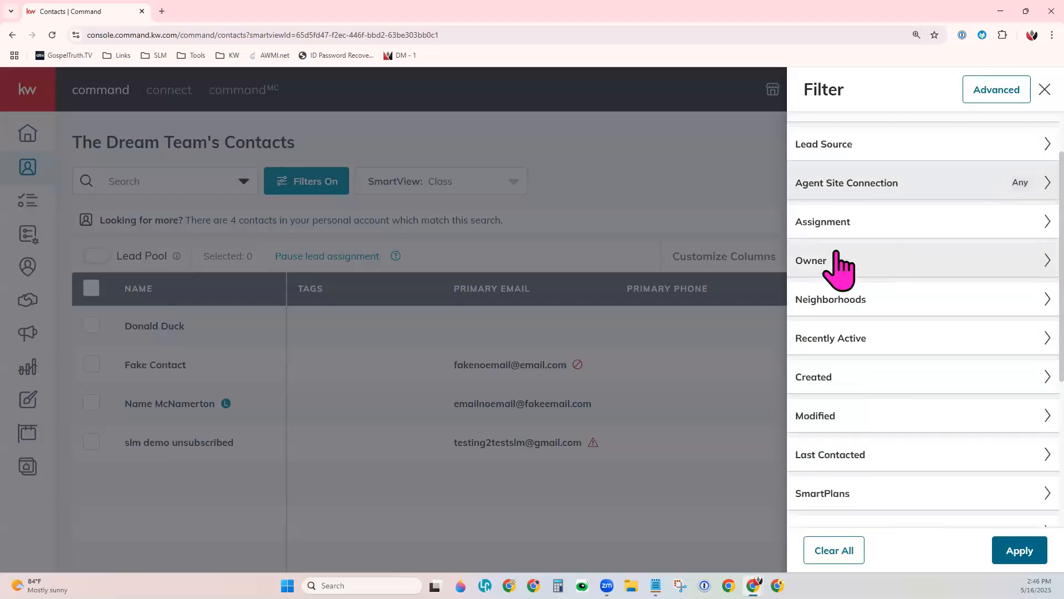
{"action": "left_click", "coordinate": [846, 274]}
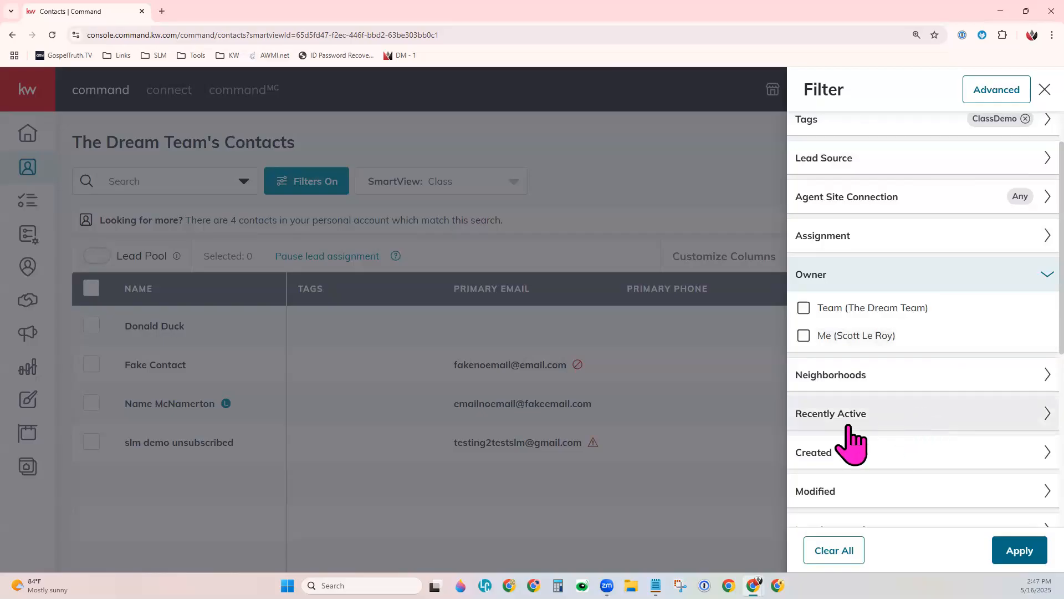
{"action": "left_click", "coordinate": [1019, 549]}
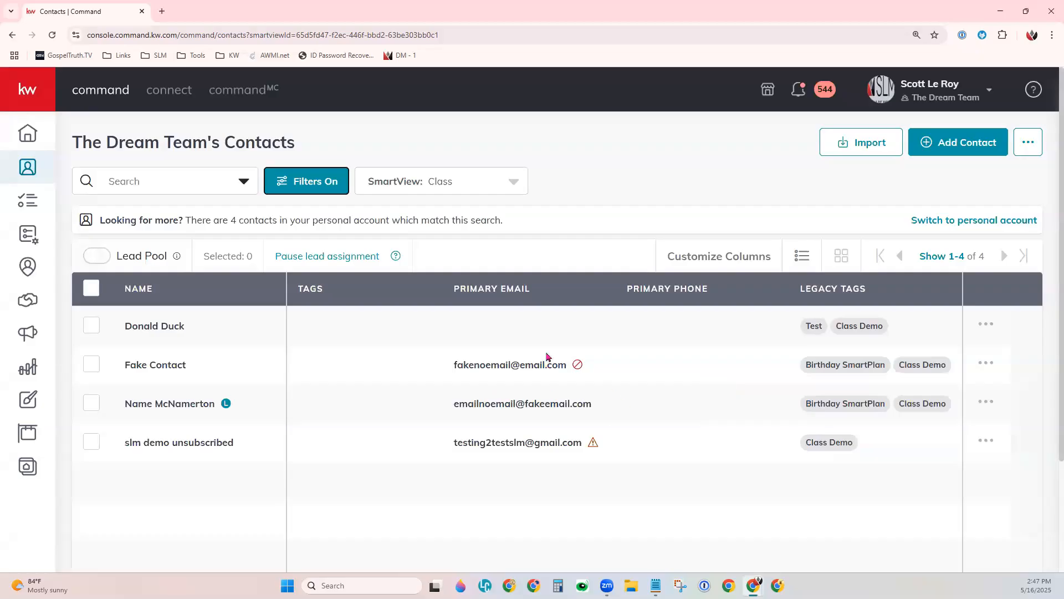
Select all contacts in The Dream Team's list and look through the available bulk actions for an account change option.
{"action": "left_click", "coordinate": [92, 288]}
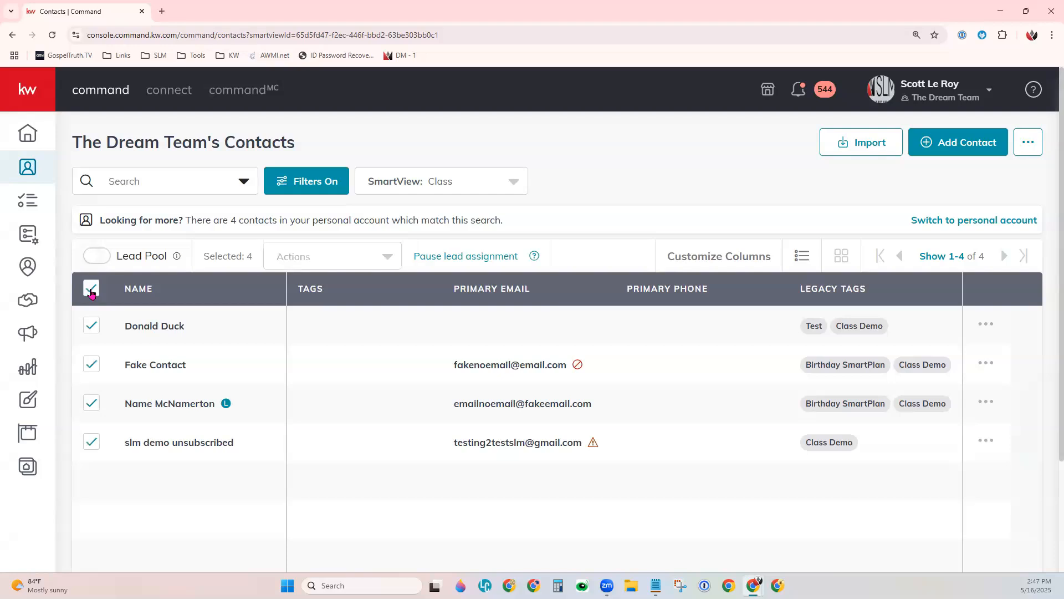
{"action": "left_click", "coordinate": [92, 325]}
{"action": "left_click", "coordinate": [92, 364]}
{"action": "left_click", "coordinate": [91, 364]}
{"action": "left_click", "coordinate": [92, 326]}
{"action": "left_click", "coordinate": [322, 256]}
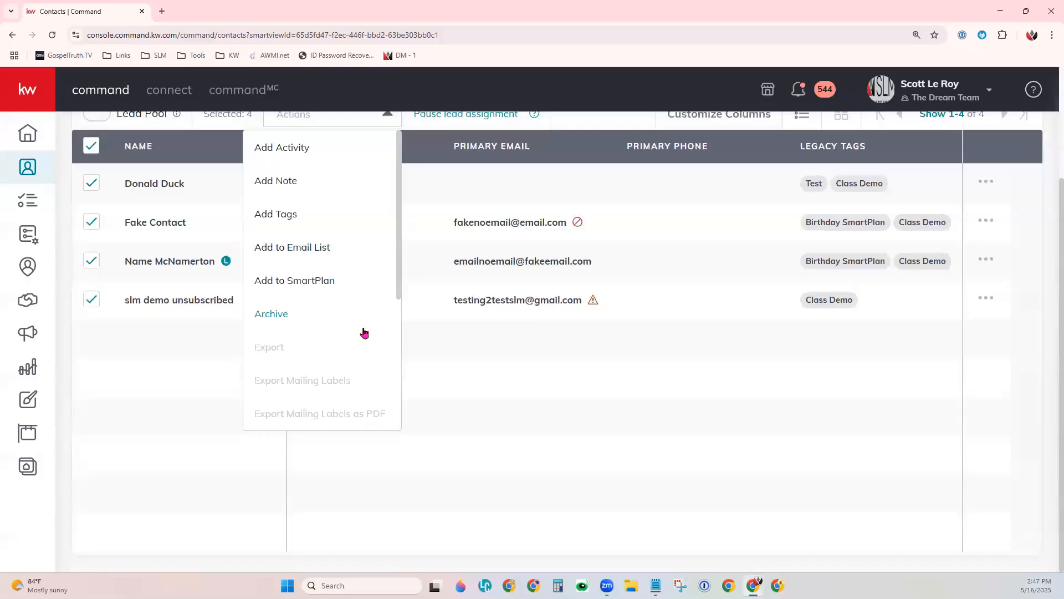
{"action": "scroll", "coordinate": [364, 333], "scroll_direction": "down", "scroll_amount": 4}
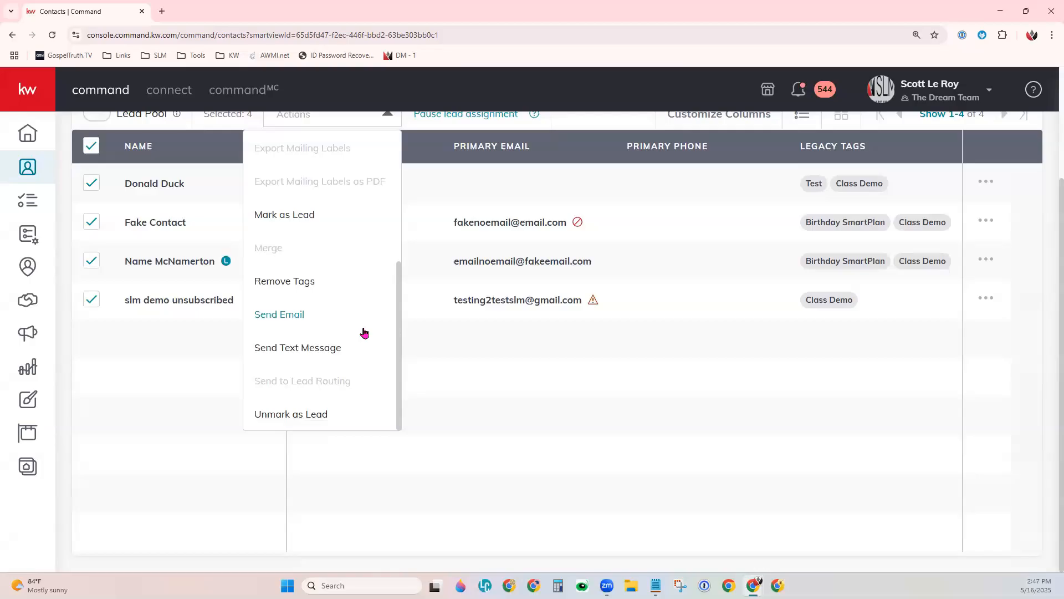
{"action": "scroll", "coordinate": [364, 333], "scroll_direction": "up", "scroll_amount": 4}
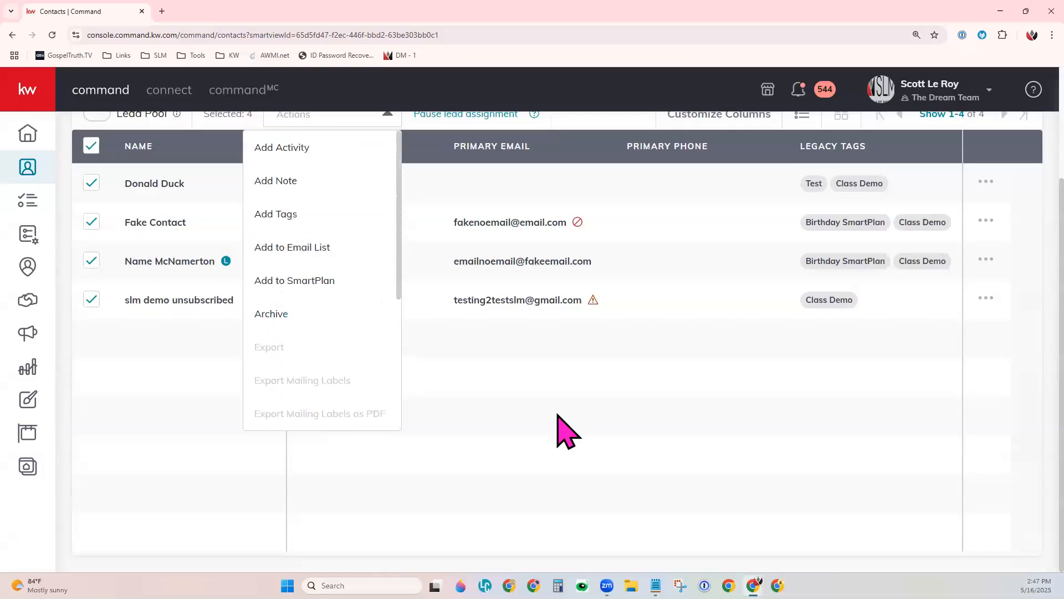
{"action": "scroll", "coordinate": [589, 427], "scroll_direction": "up", "scroll_amount": 2}
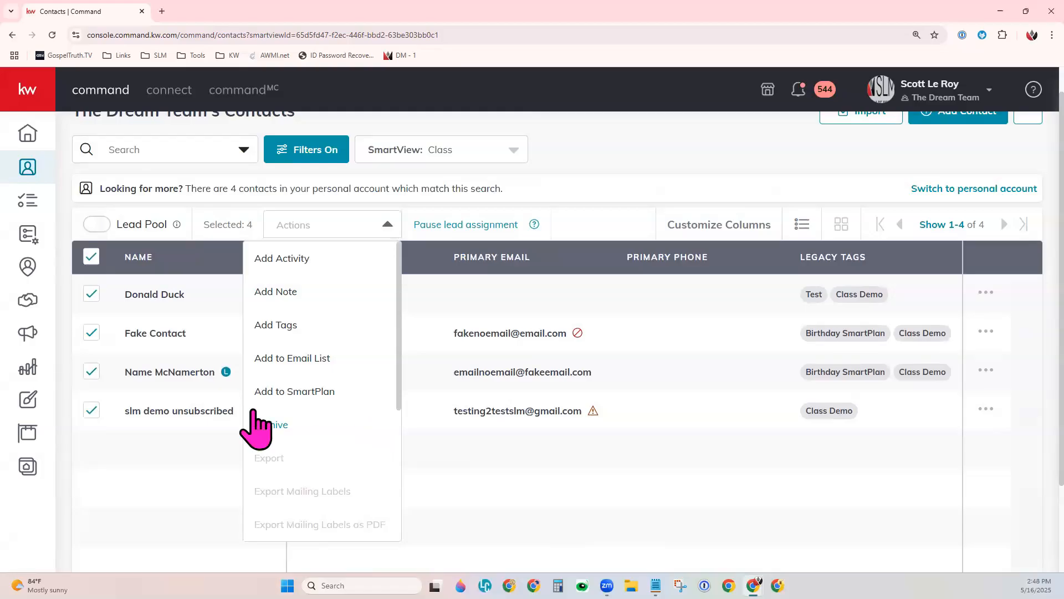
{"action": "left_click", "coordinate": [166, 444]}
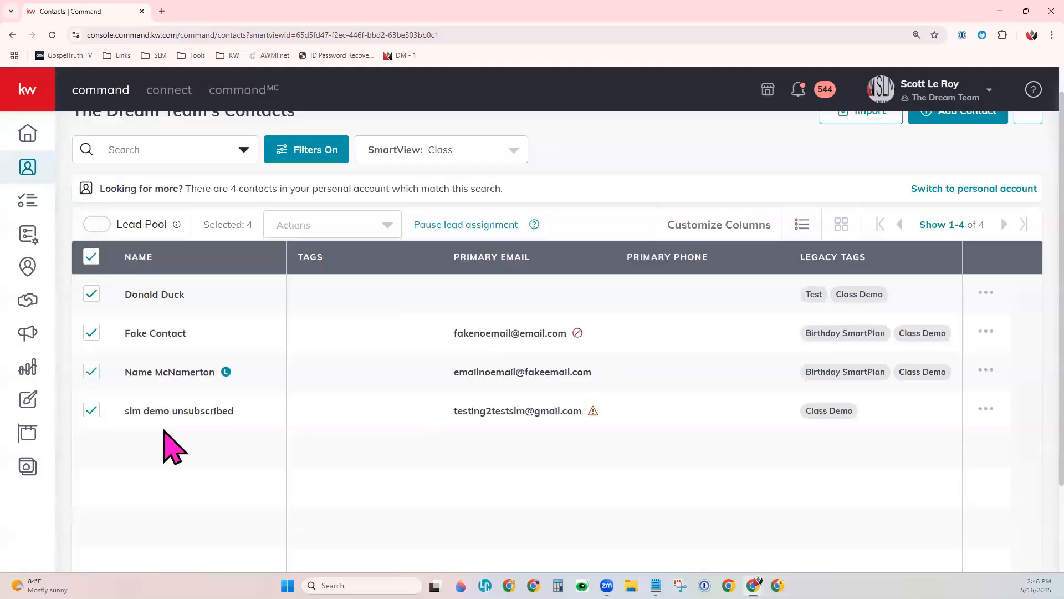